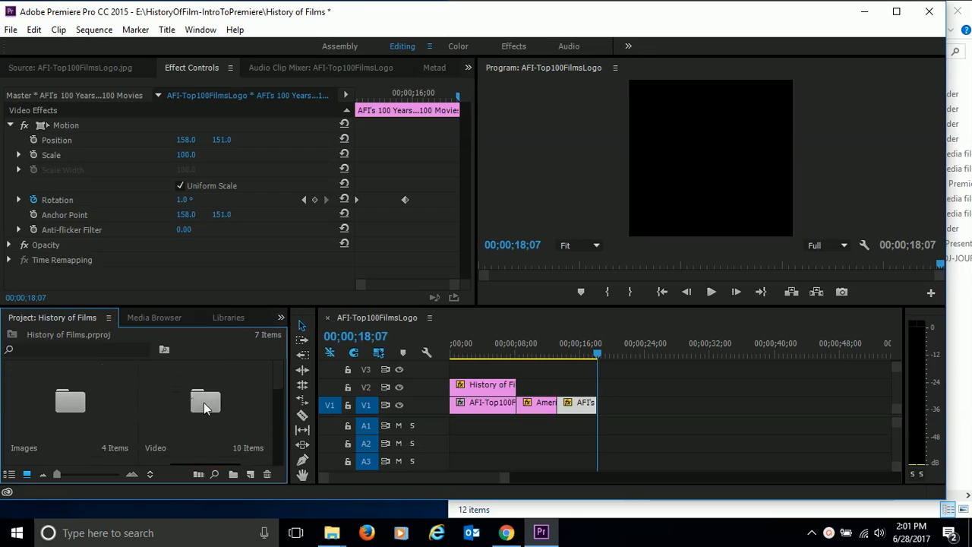
# Step: Open the Video bin in its own window, move it clear of the project files and browse its clips
pyautogui.click(203, 402)
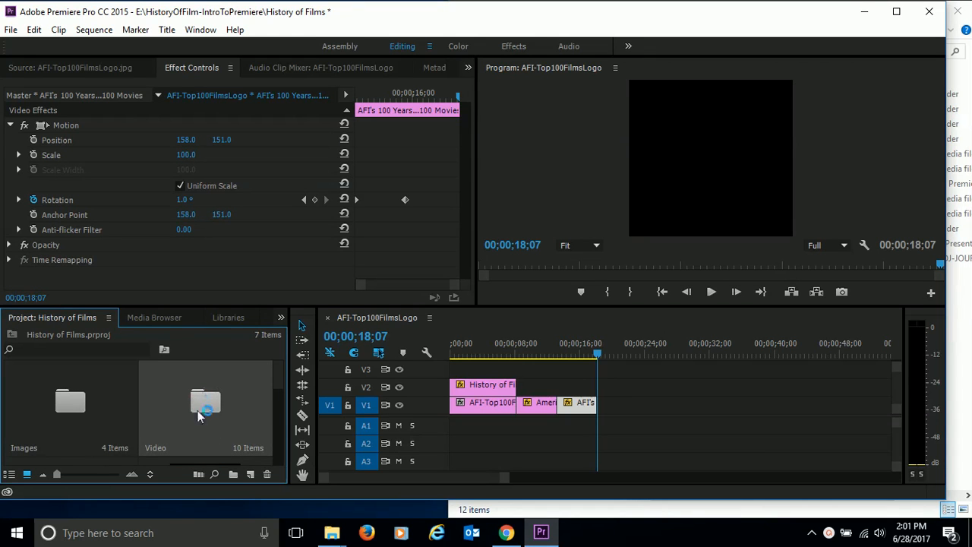
pyautogui.doubleClick(208, 404)
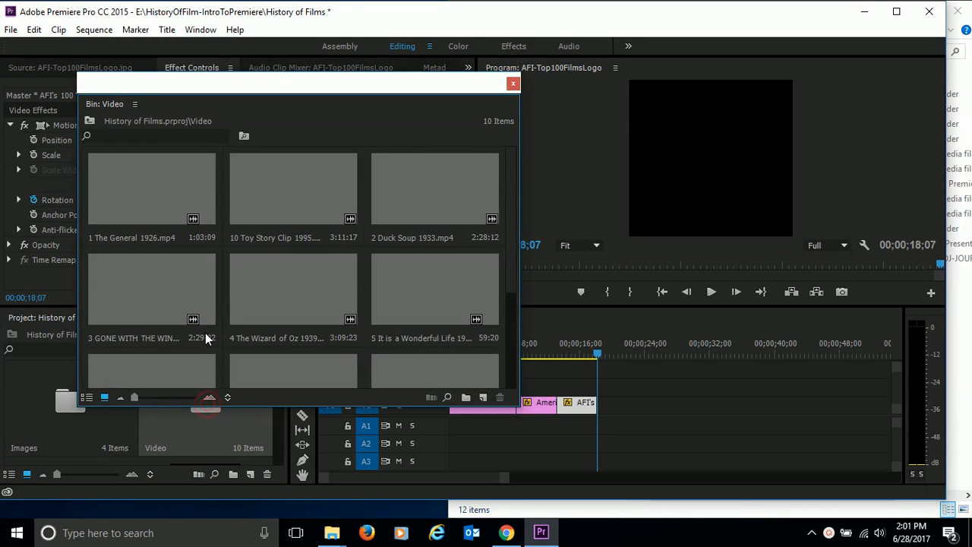
pyautogui.moveTo(194, 74); pyautogui.dragTo(439, 116)
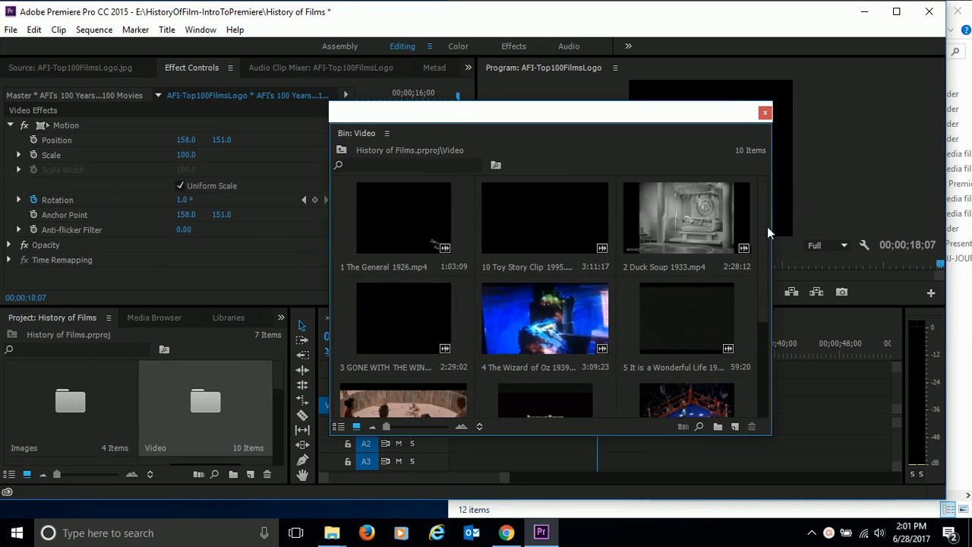
pyautogui.scroll(-5, 748, 340)
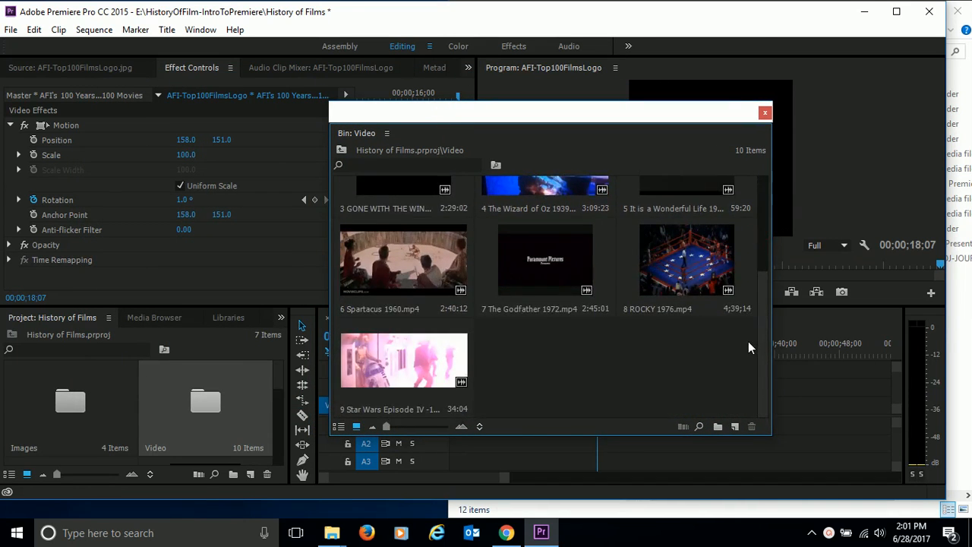
pyautogui.scroll(4, 748, 341)
pyautogui.scroll(1, 746, 241)
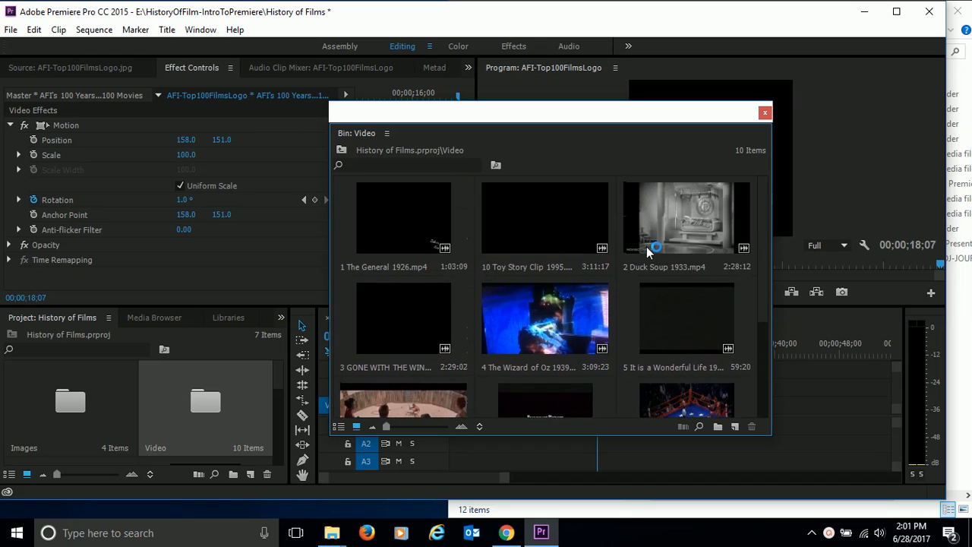
# Step: Load the clip 1 The General 1926.mp4 into the Source Monitor and close the Video bin window
pyautogui.click(402, 248)
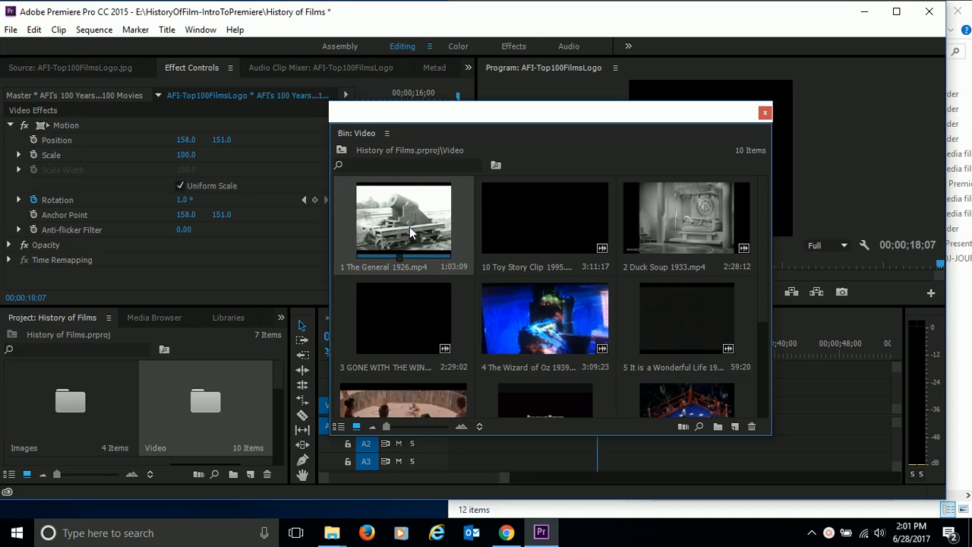
pyautogui.moveTo(397, 258)
pyautogui.mouseDown()
pyautogui.moveTo(422, 258)
pyautogui.moveTo(375, 260)
pyautogui.moveTo(427, 262)
pyautogui.moveTo(368, 261)
pyautogui.moveTo(398, 260)
pyautogui.mouseUp()
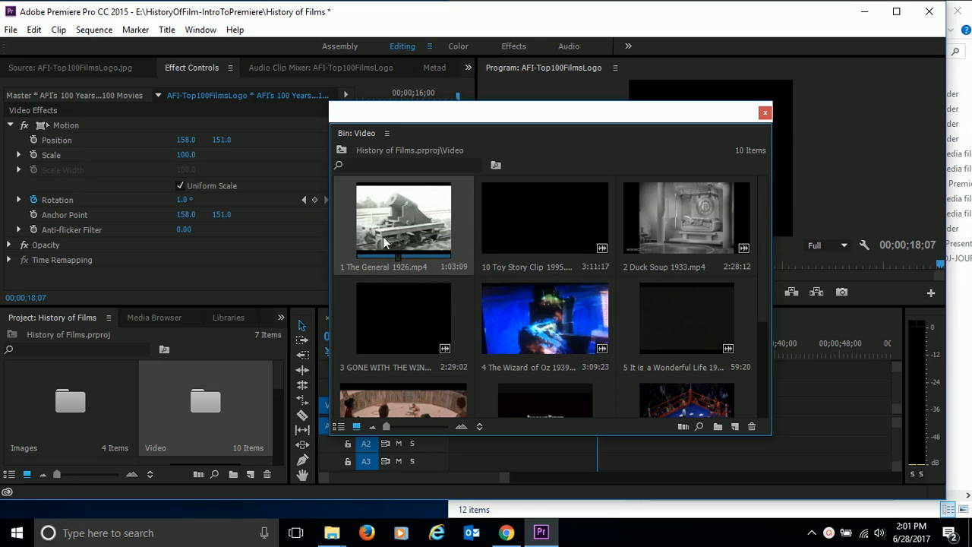
pyautogui.doubleClick(399, 218)
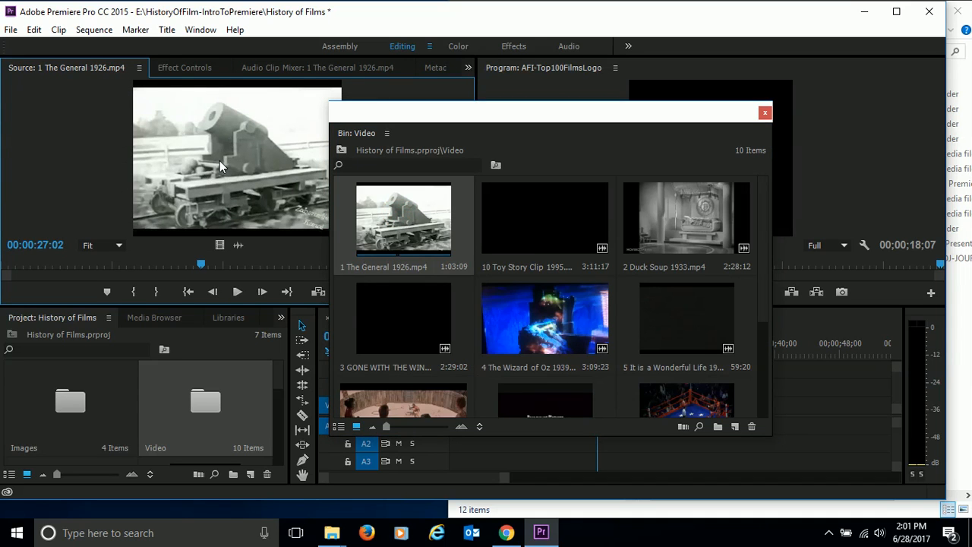
pyautogui.click(765, 113)
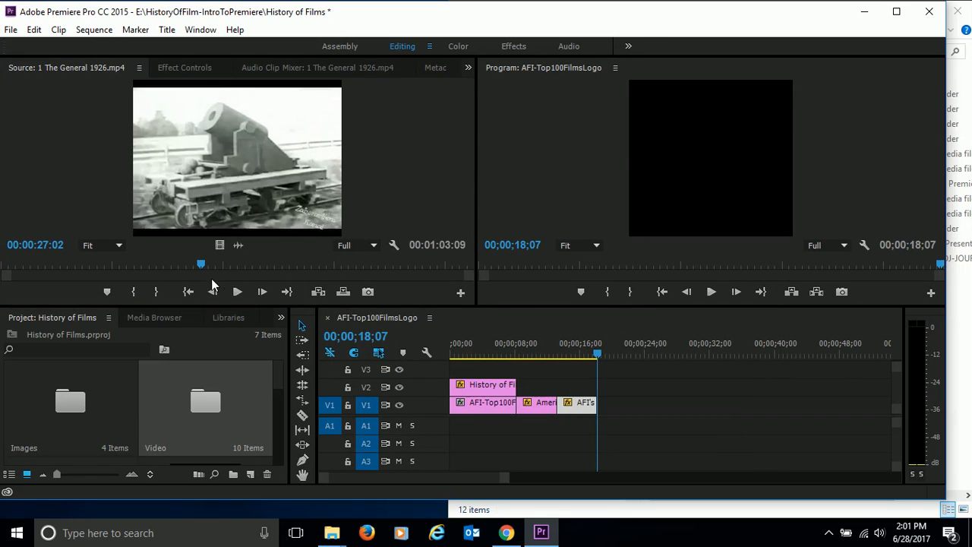
# Step: Preview The General source clip from about 00:00:13:24 to find the section worth using
pyautogui.click(201, 266)
pyautogui.moveTo(202, 266); pyautogui.dragTo(104, 267)
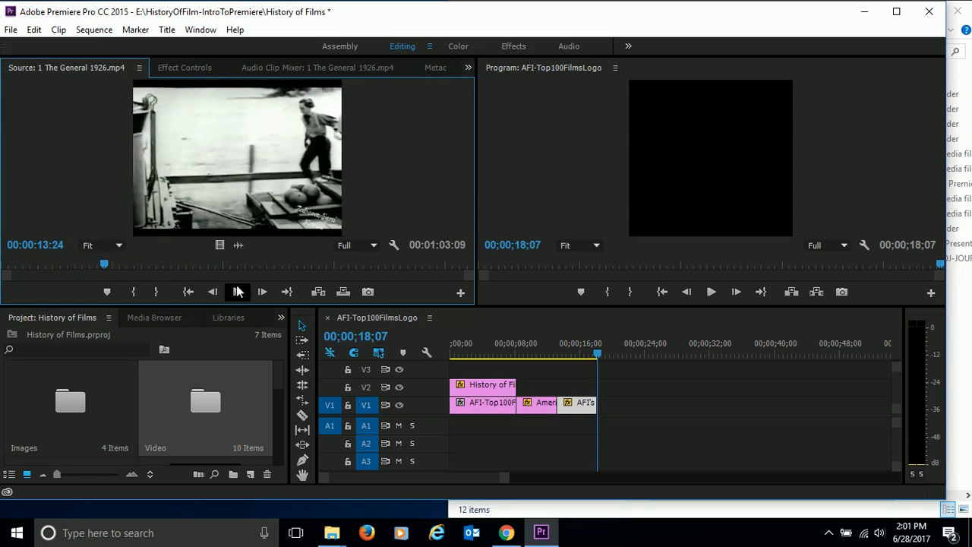
pyautogui.click(239, 292)
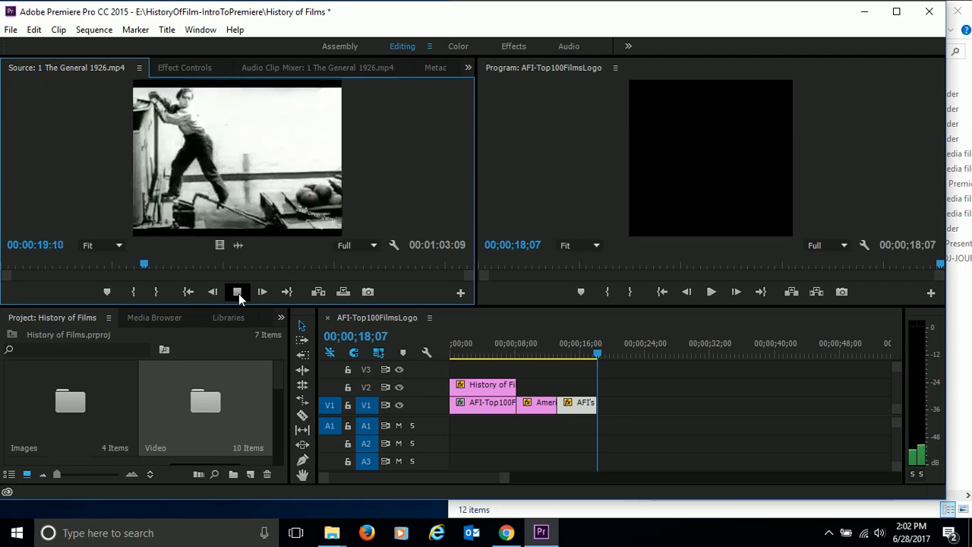
pyautogui.click(238, 294)
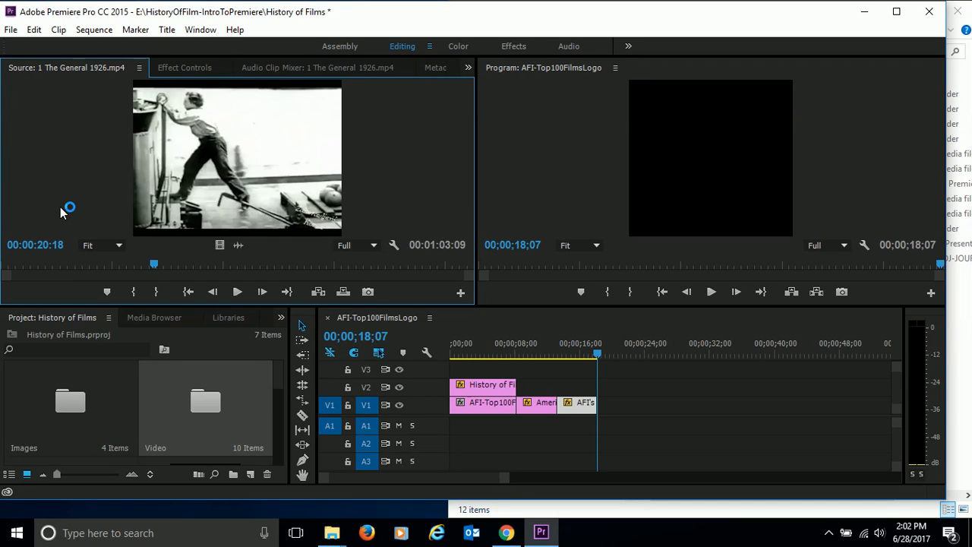
# Step: Mark the In point of The General source clip at 00:00:14:00, stepping frame by frame to reach it
pyautogui.moveTo(157, 261); pyautogui.dragTo(106, 266)
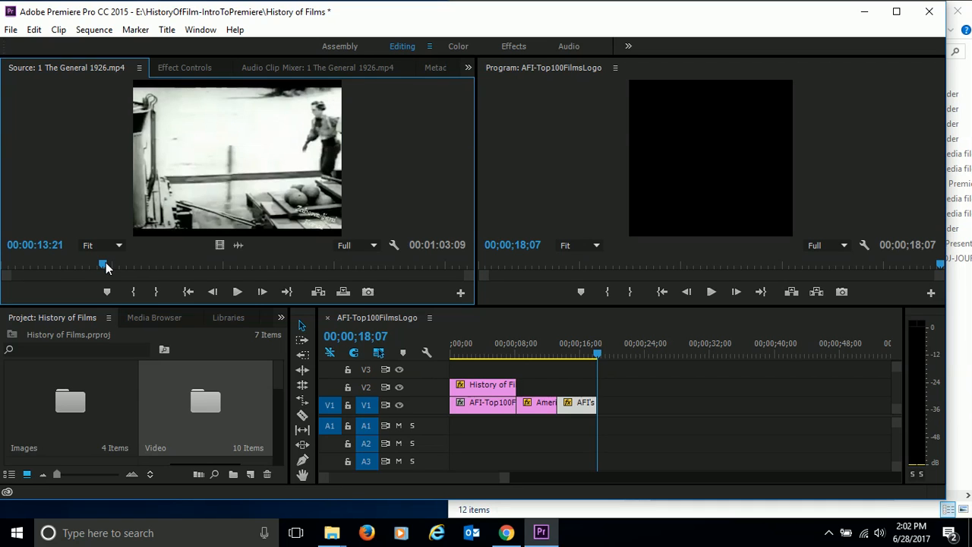
pyautogui.moveTo(105, 262); pyautogui.dragTo(101, 263)
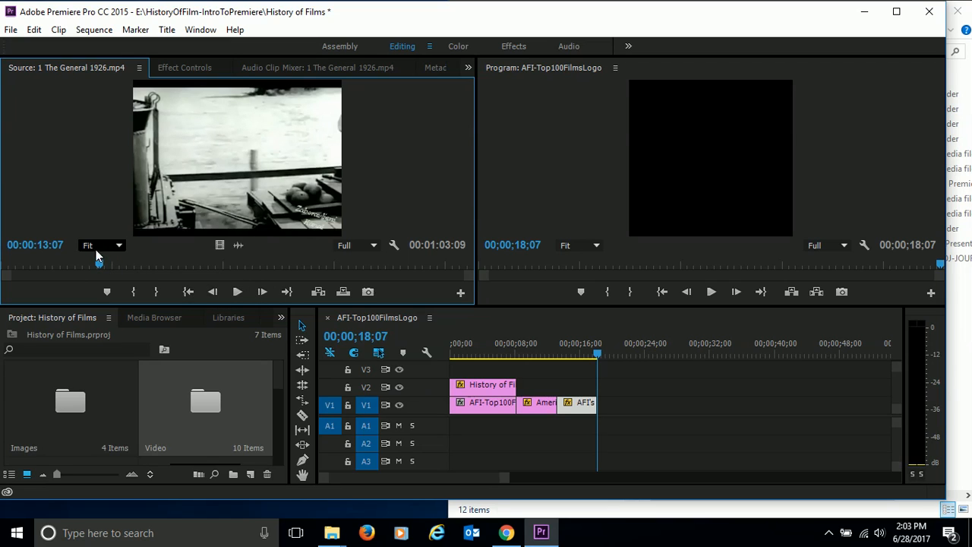
pyautogui.click(262, 295)
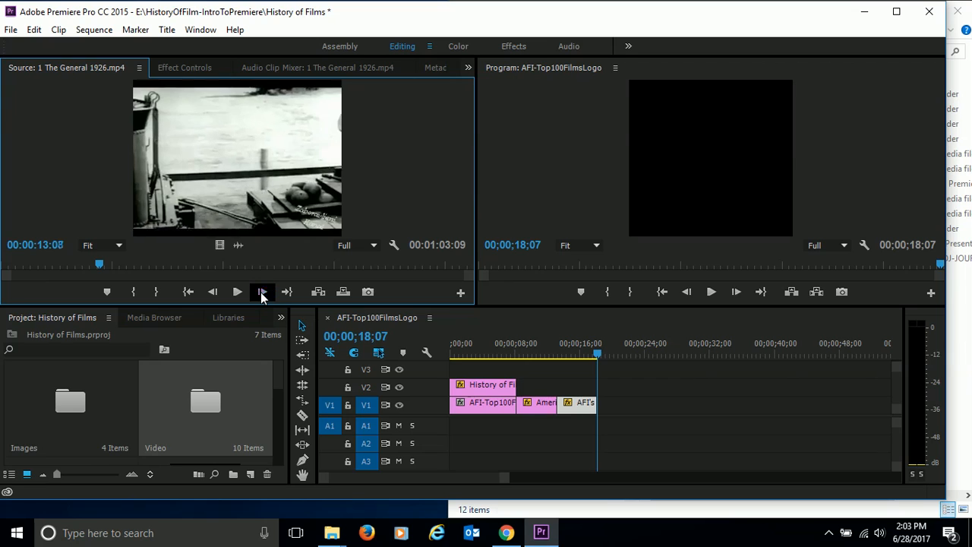
pyautogui.click(262, 295)
pyautogui.click(262, 295)
pyautogui.click(262, 295)
pyautogui.click(262, 295)
pyautogui.click(262, 294)
pyautogui.click(262, 295)
pyautogui.click(262, 295)
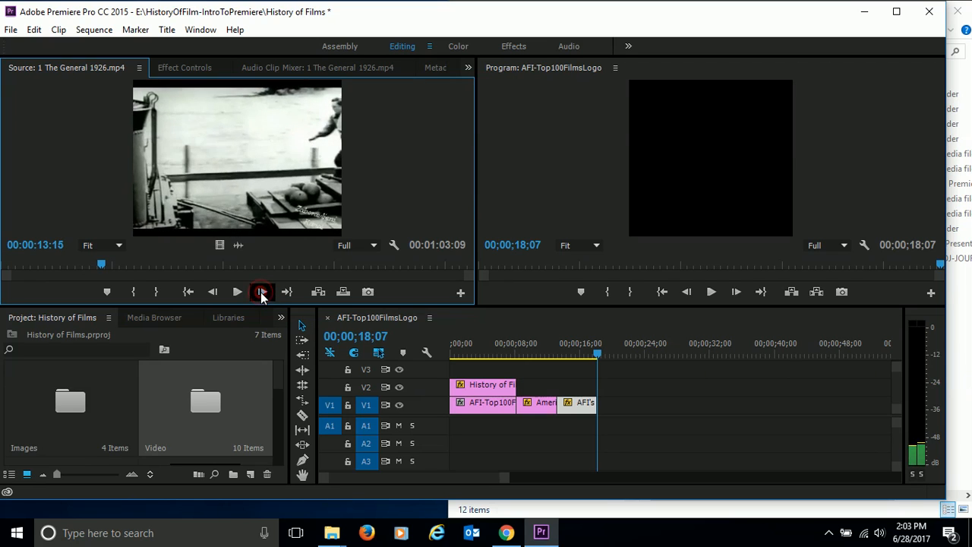
pyautogui.click(262, 294)
pyautogui.click(262, 294)
pyautogui.click(262, 294)
pyautogui.click(262, 294)
pyautogui.click(262, 294)
pyautogui.click(262, 295)
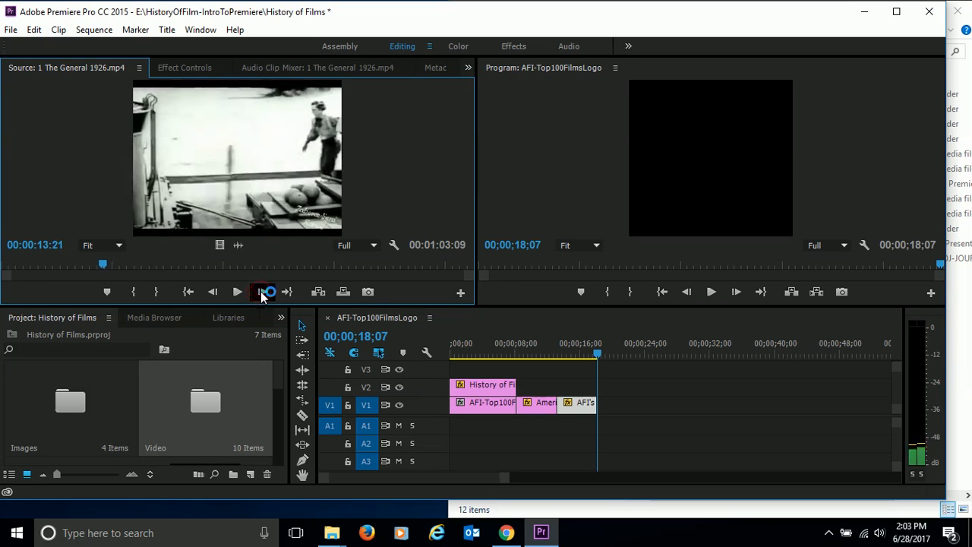
pyautogui.click(262, 295)
pyautogui.click(262, 294)
pyautogui.click(262, 294)
pyautogui.click(262, 295)
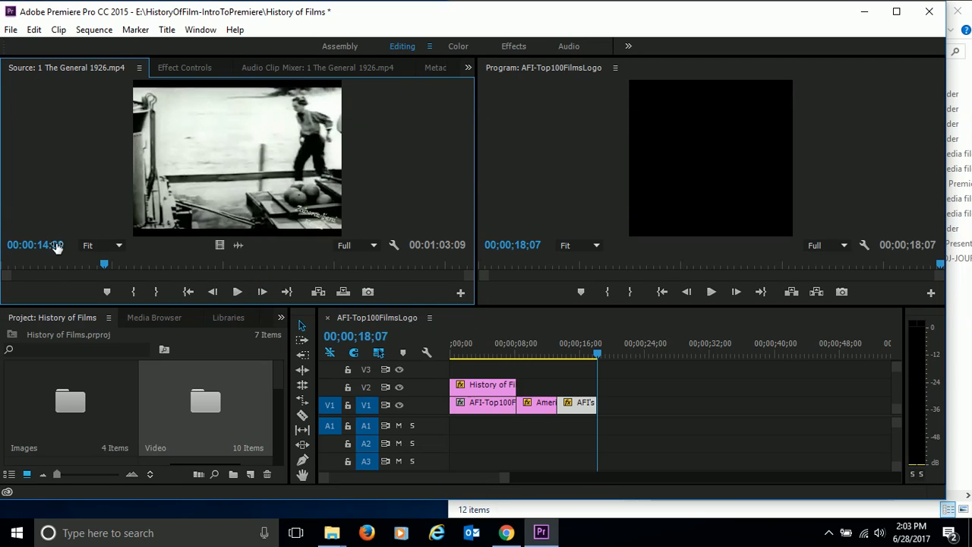
pyautogui.click(139, 291)
pyautogui.click(132, 293)
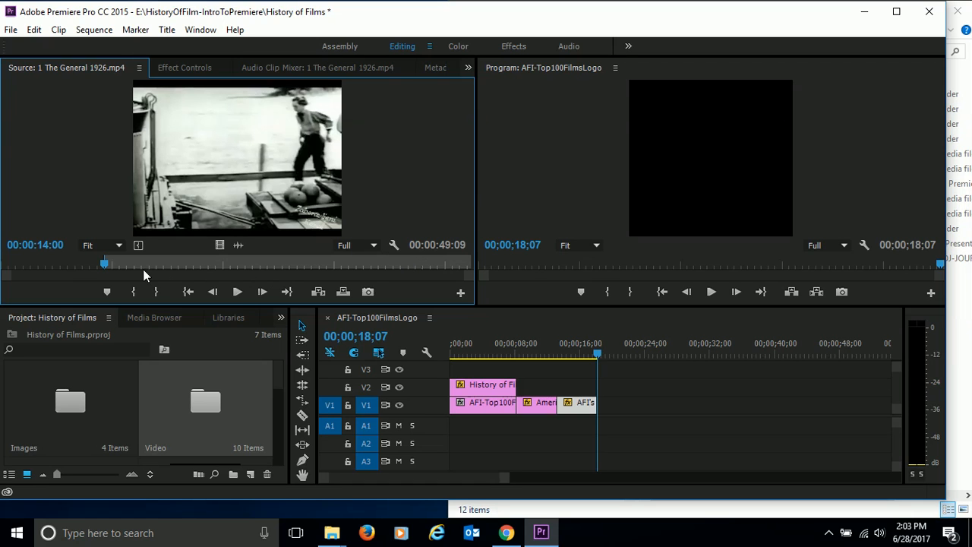
# Step: Play The General source clip onward, fine-tune the position frame by frame and mark the Out point at 00:00:21:00
pyautogui.click(238, 293)
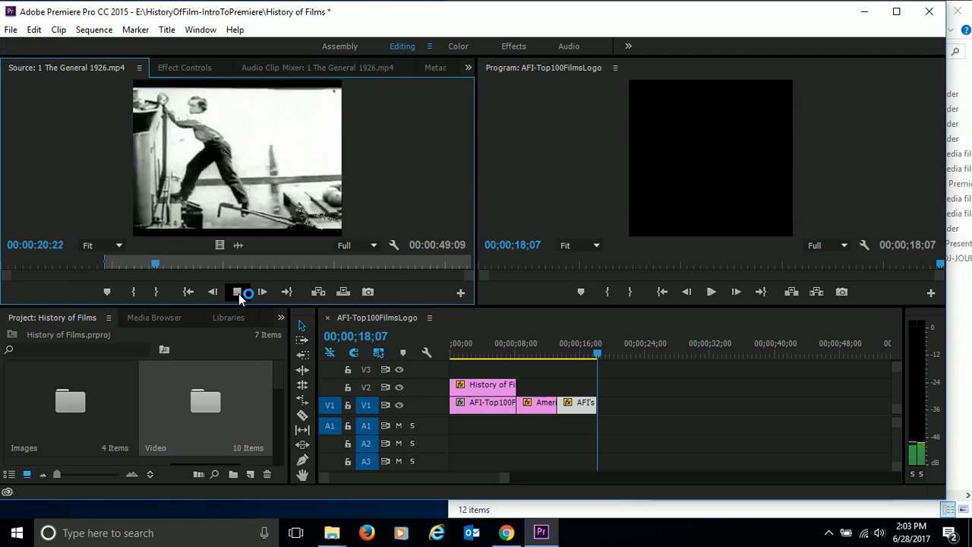
pyautogui.click(238, 292)
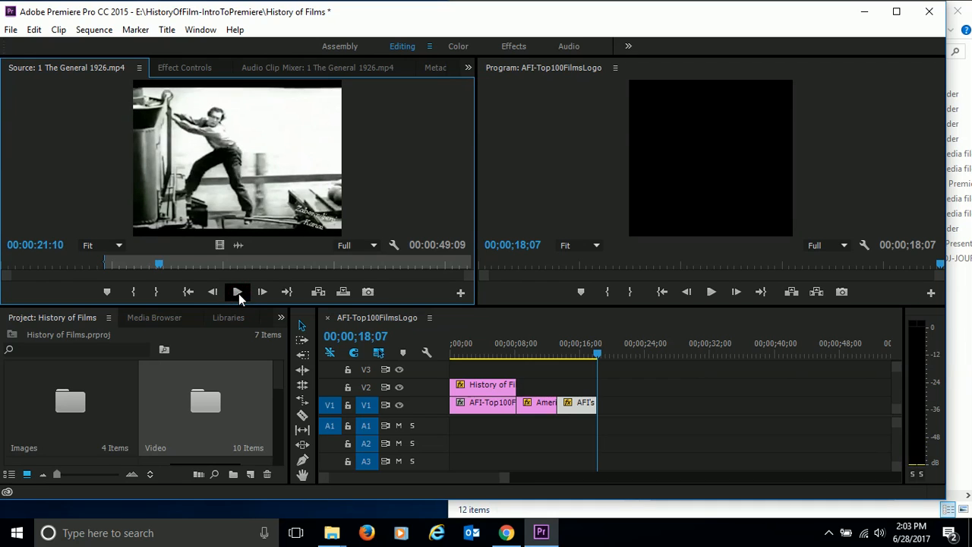
pyautogui.click(238, 292)
pyautogui.click(238, 293)
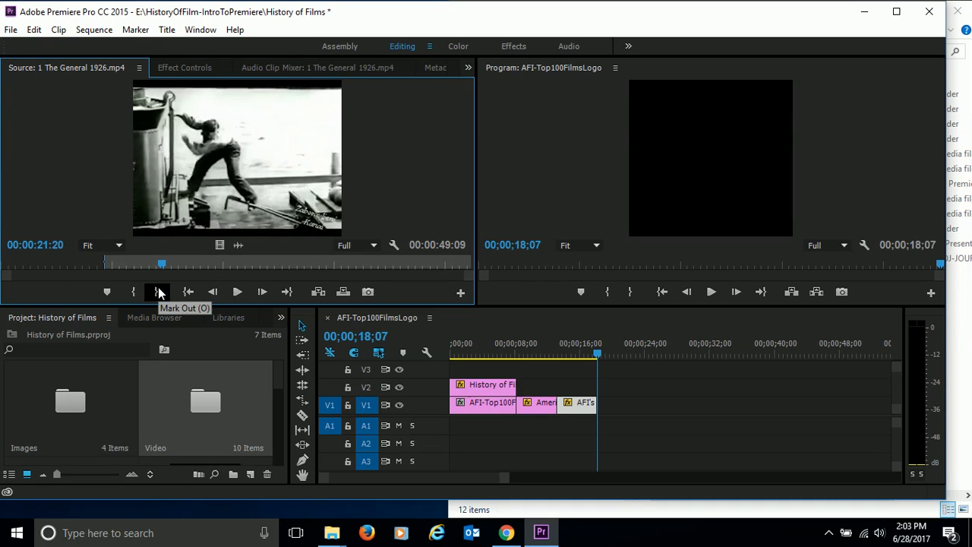
pyautogui.click(212, 293)
pyautogui.click(212, 294)
pyautogui.click(211, 293)
pyautogui.click(212, 293)
pyautogui.click(212, 293)
pyautogui.click(212, 293)
pyautogui.click(211, 293)
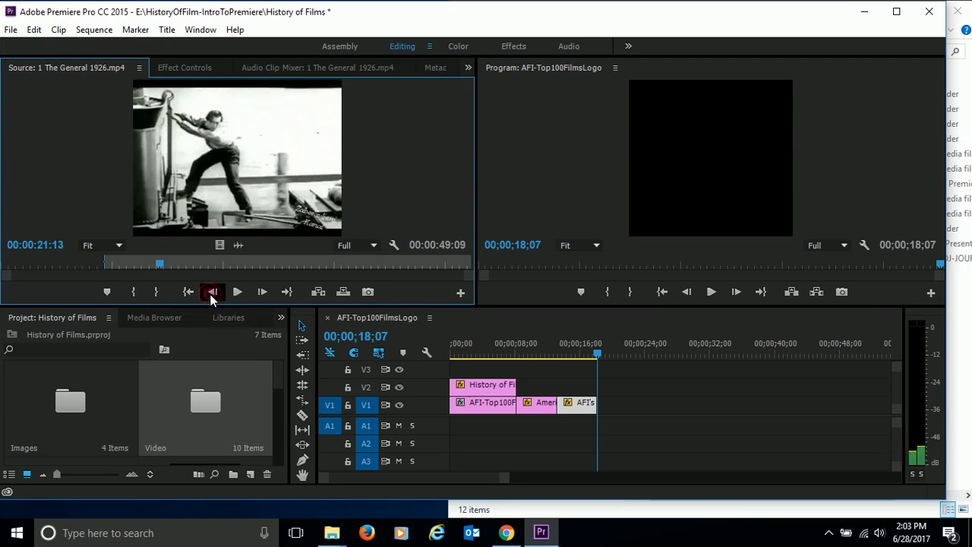
pyautogui.click(211, 293)
pyautogui.click(212, 294)
pyautogui.click(212, 293)
pyautogui.click(212, 293)
pyautogui.click(212, 293)
pyautogui.click(211, 293)
pyautogui.click(212, 293)
pyautogui.click(212, 293)
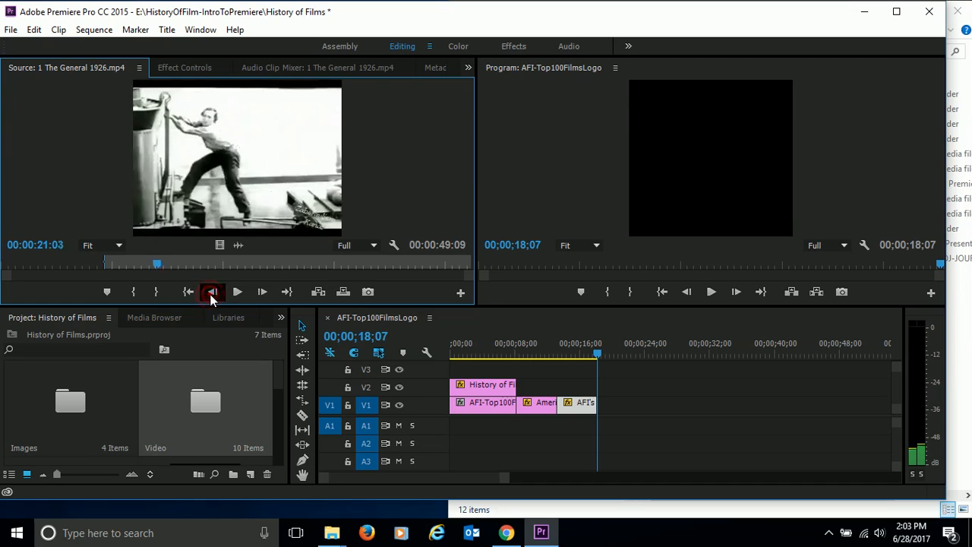
pyautogui.click(212, 293)
pyautogui.click(212, 293)
pyautogui.click(212, 293)
pyautogui.click(212, 293)
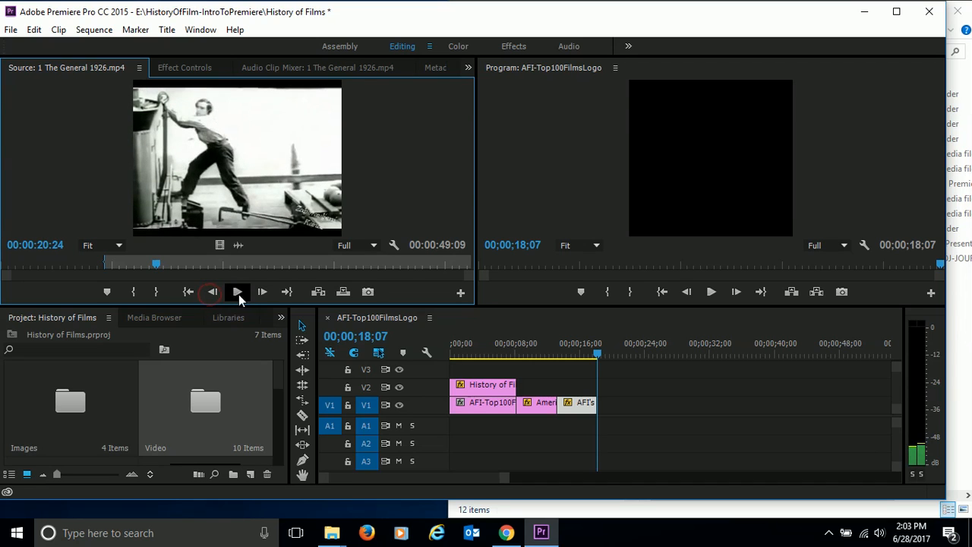
pyautogui.click(263, 293)
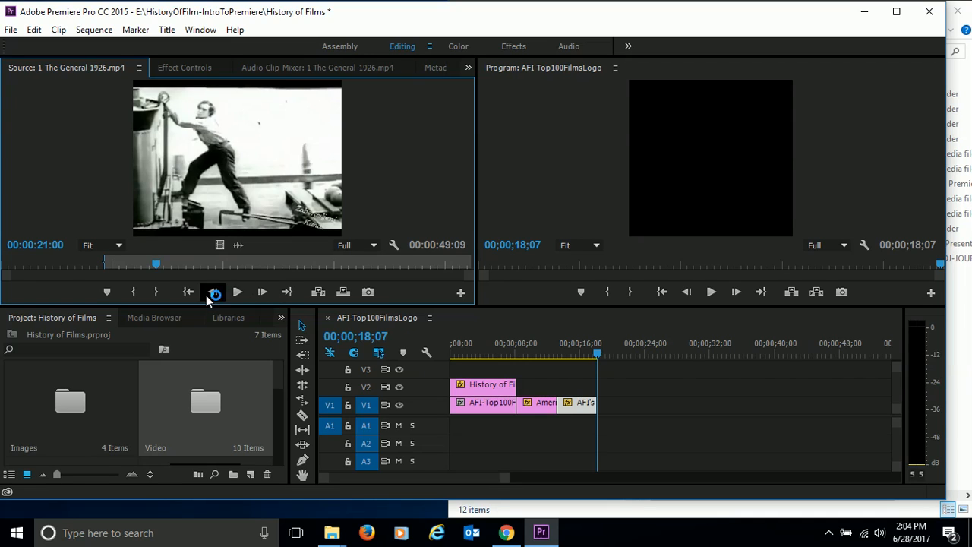
pyautogui.click(158, 290)
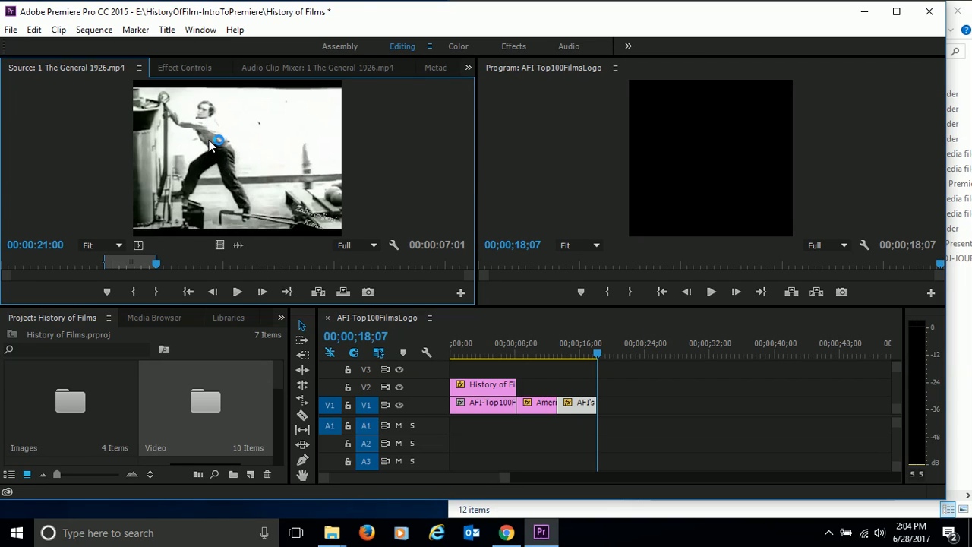
# Step: Place the trimmed General clip on V1 directly after the AFI's title clip and play back its opening in the sequence
pyautogui.moveTo(209, 139); pyautogui.dragTo(604, 402)
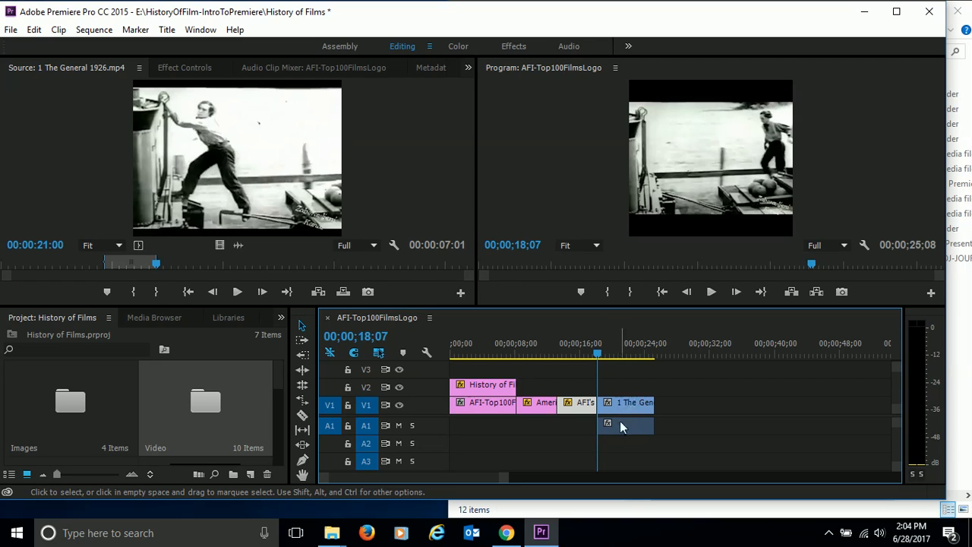
pyautogui.moveTo(625, 412)
pyautogui.click(710, 293)
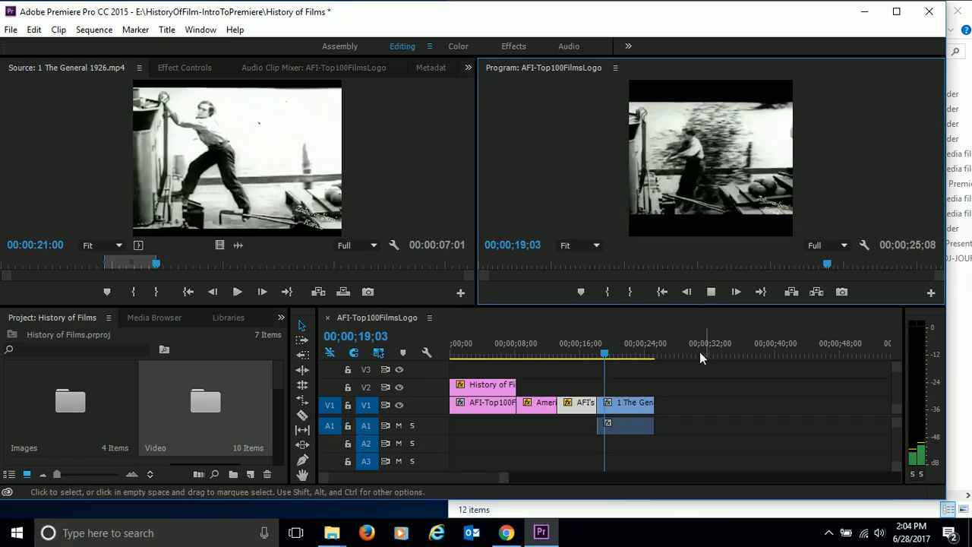
pyautogui.click(710, 293)
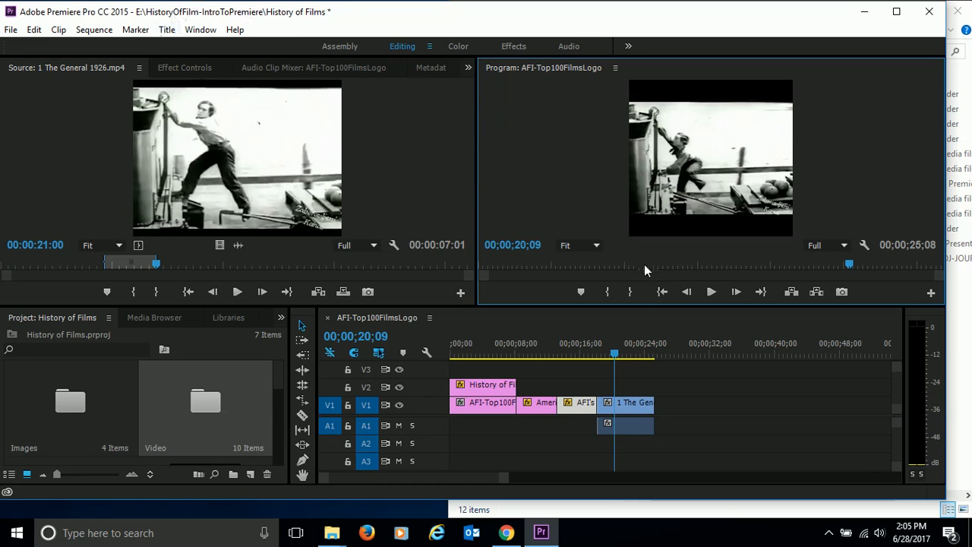
# Step: Move the playhead to 00;00;18;26 in the General clip and create a default still title named The General 1926
pyautogui.moveTo(613, 356); pyautogui.dragTo(604, 357)
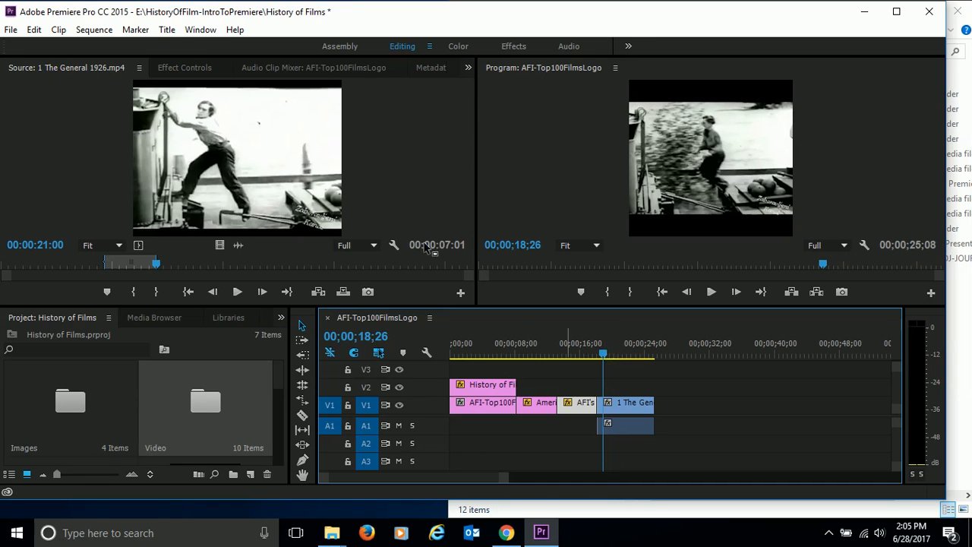
pyautogui.click(167, 30)
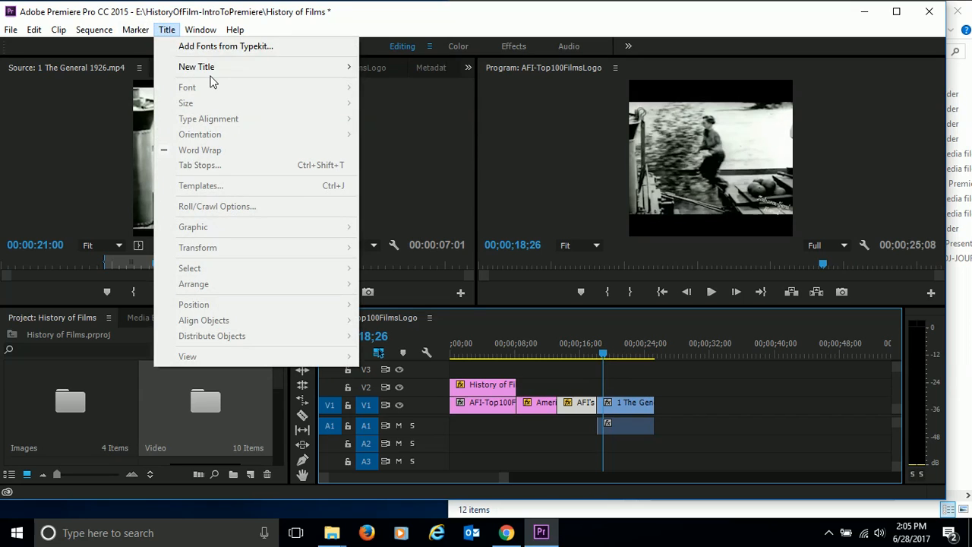
pyautogui.moveTo(239, 73)
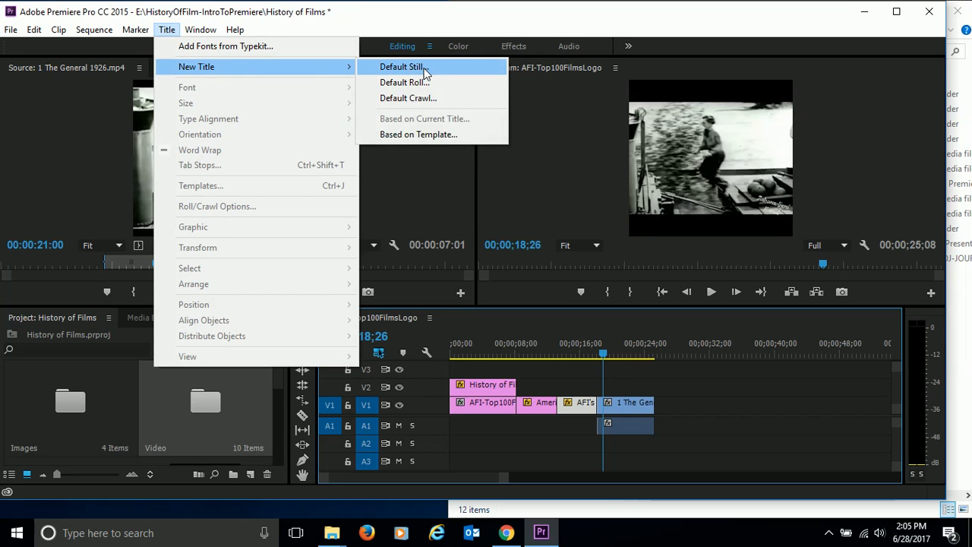
pyautogui.click(424, 70)
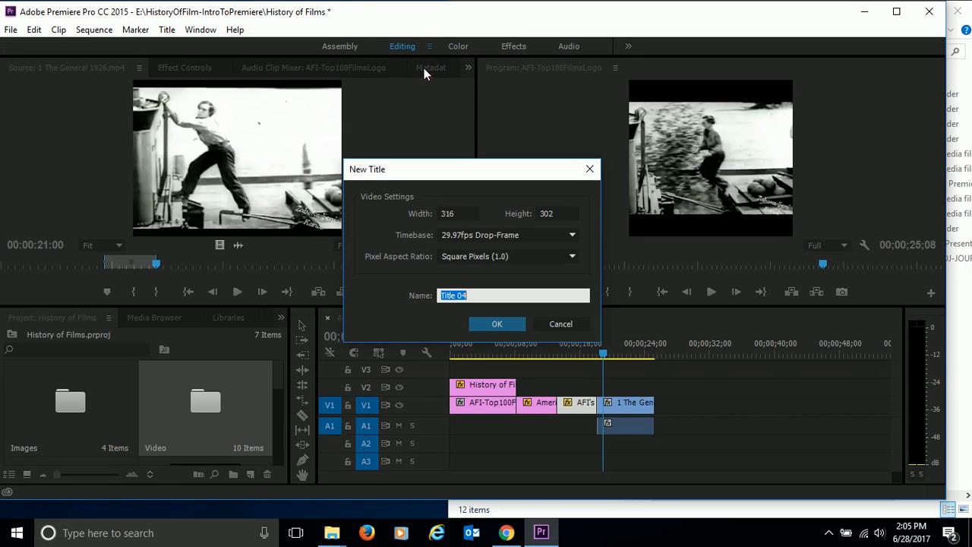
pyautogui.write('1 The General 1926')
pyautogui.click(447, 294)
pyautogui.press('BackSpace')
pyautogui.press('BackSpace')
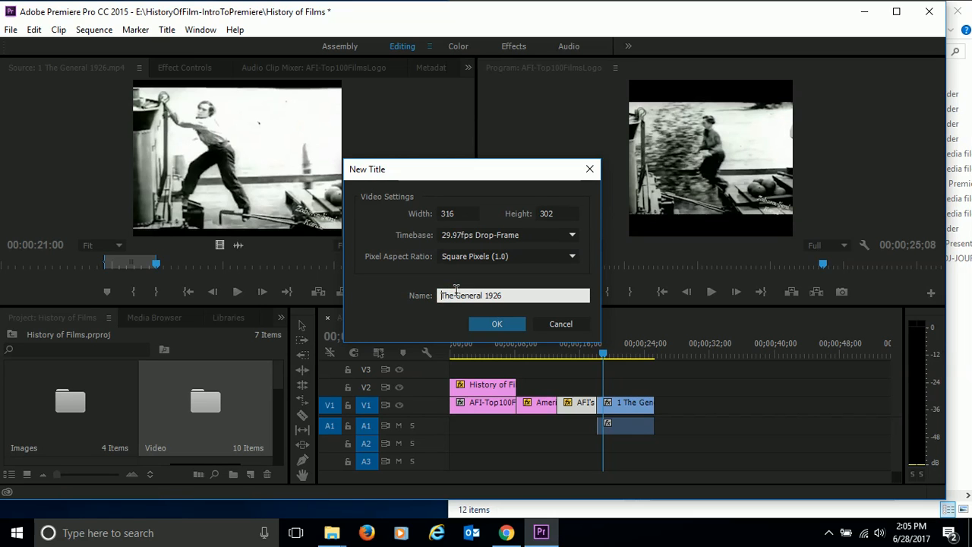
pyautogui.click(497, 324)
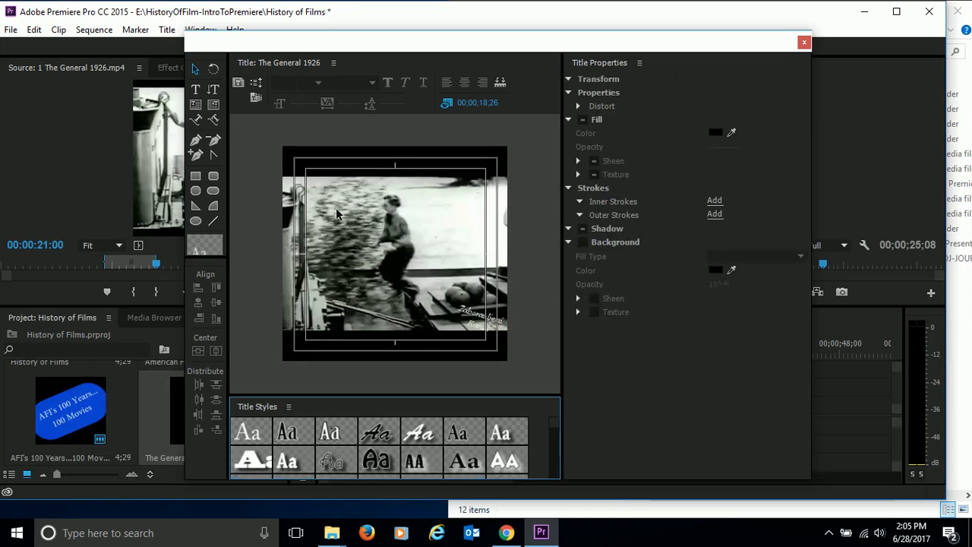
# Step: Add a horizontal text box about 291 by 111 across the upper part of the frame, reading "The General 1926" without the leading number
pyautogui.moveTo(393, 46)
pyautogui.mouseDown()
pyautogui.moveTo(479, 152)
pyautogui.moveTo(321, 27)
pyautogui.moveTo(435, 37)
pyautogui.moveTo(377, 38)
pyautogui.mouseUp()
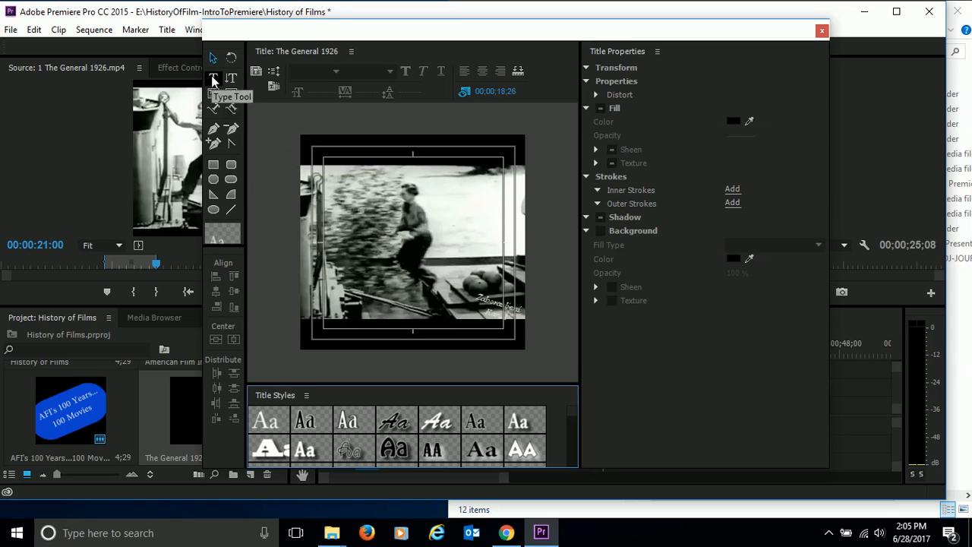
pyautogui.click(214, 79)
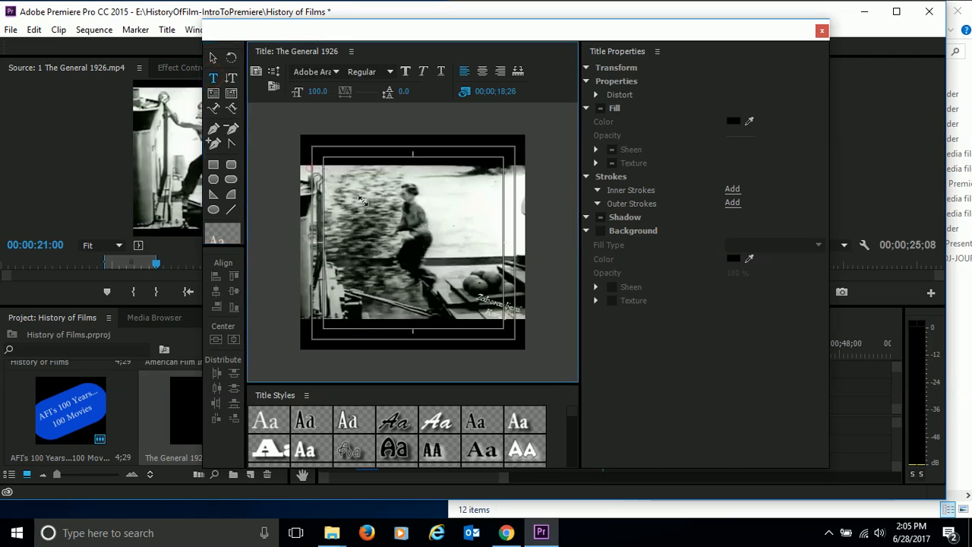
pyautogui.moveTo(309, 172); pyautogui.dragTo(513, 243)
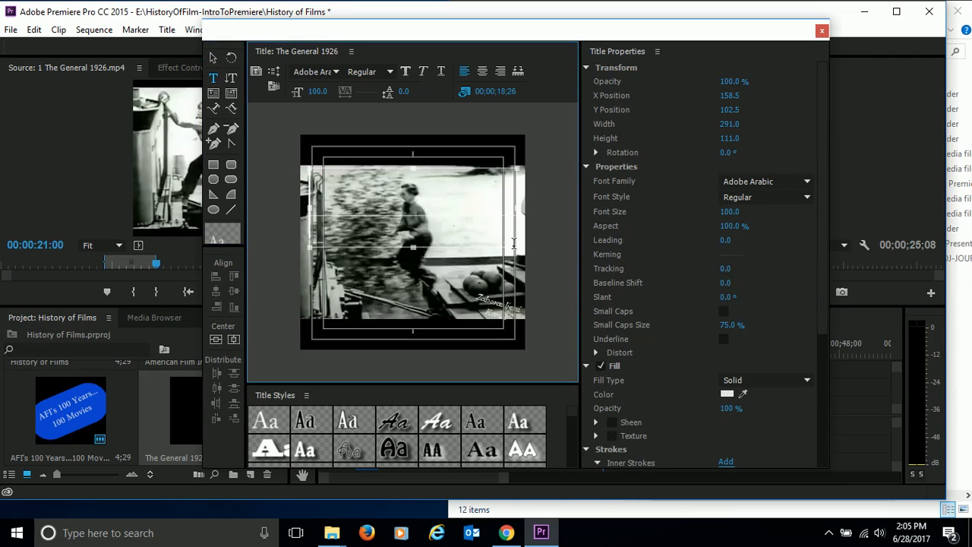
pyautogui.hotkey('ctrl', 'v')
pyautogui.click(356, 207)
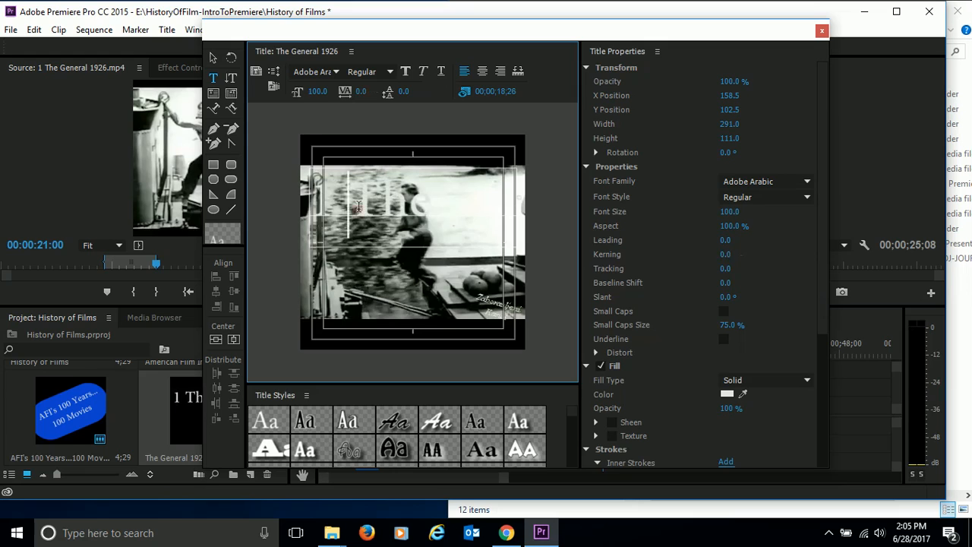
pyautogui.press('BackSpace')
pyautogui.press('BackSpace')
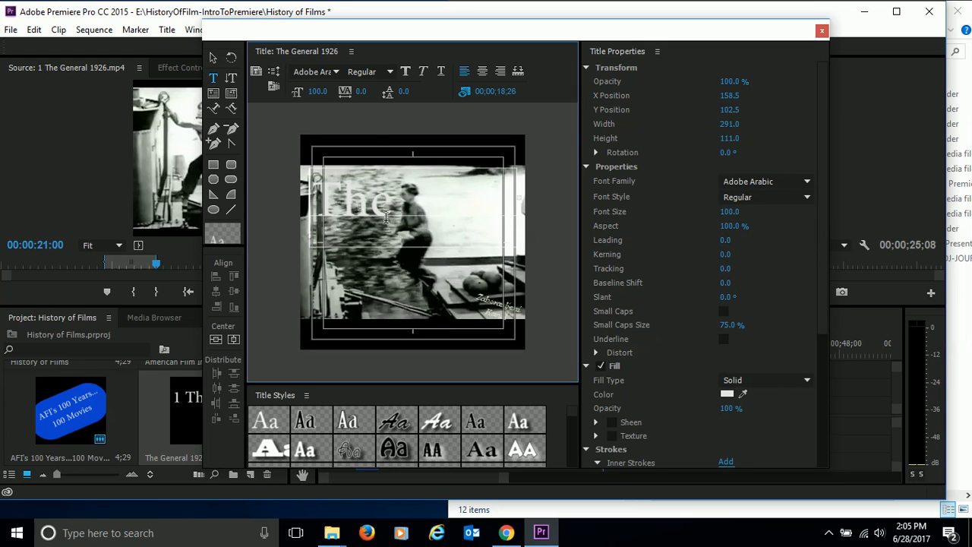
# Step: Set the title text's font size to 50 and reduce the text box's height to about 45
pyautogui.moveTo(317, 91); pyautogui.dragTo(283, 99)
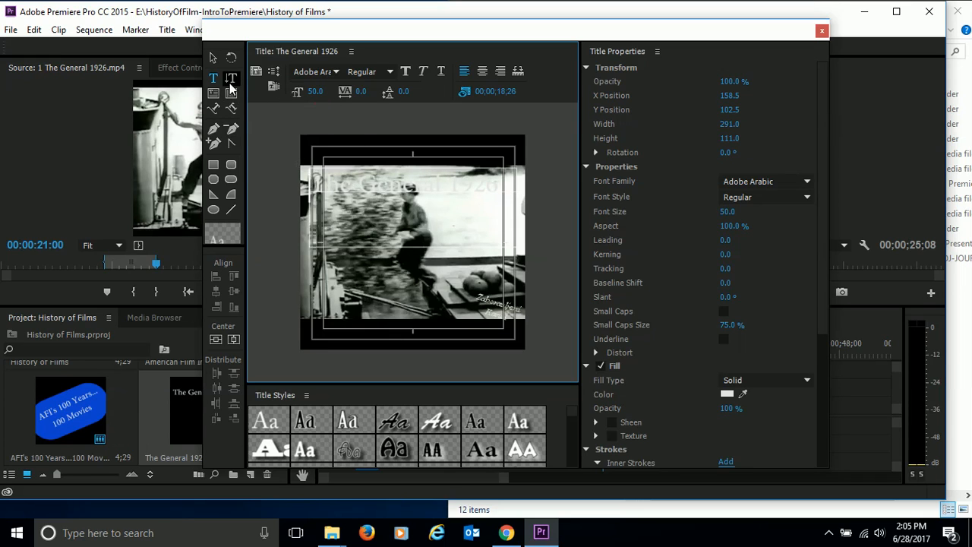
pyautogui.click(215, 59)
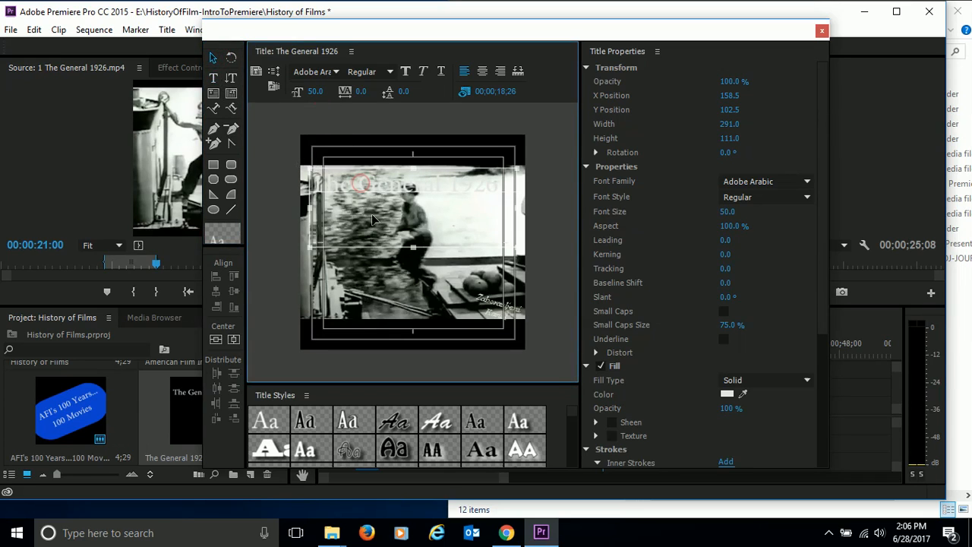
pyautogui.click(372, 213)
pyautogui.moveTo(413, 249); pyautogui.dragTo(413, 202)
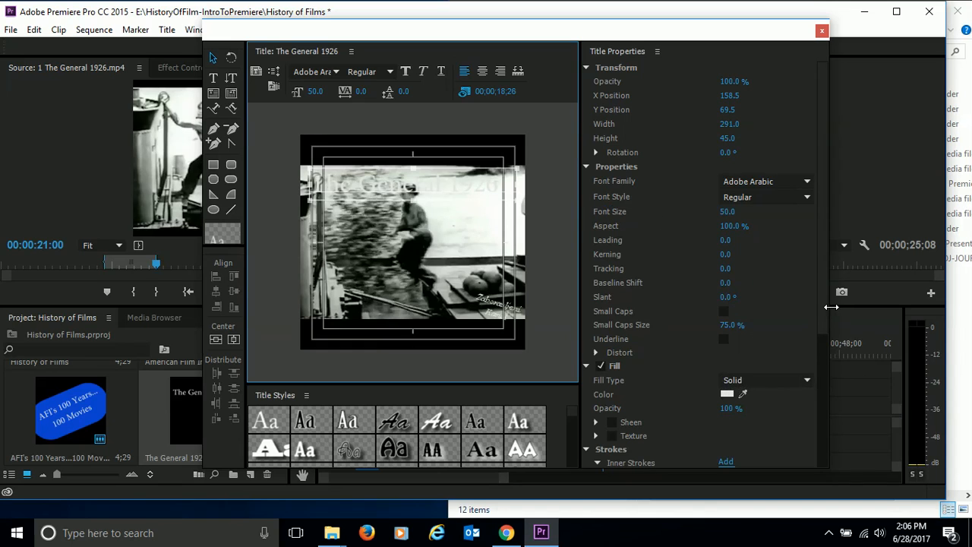
# Step: Change the title text's solid fill to a very dark blue-grey with a hue of 227°
pyautogui.moveTo(826, 307); pyautogui.dragTo(816, 408)
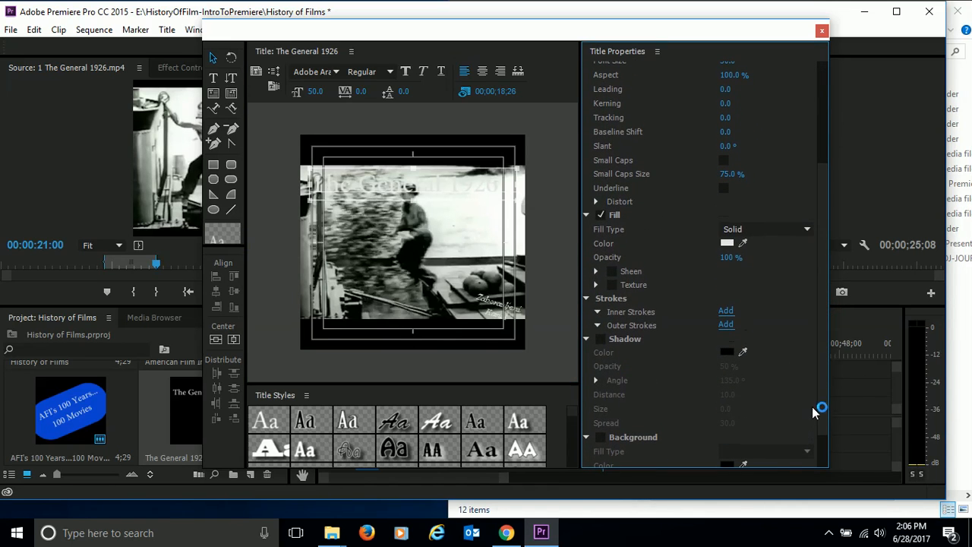
pyautogui.click(732, 243)
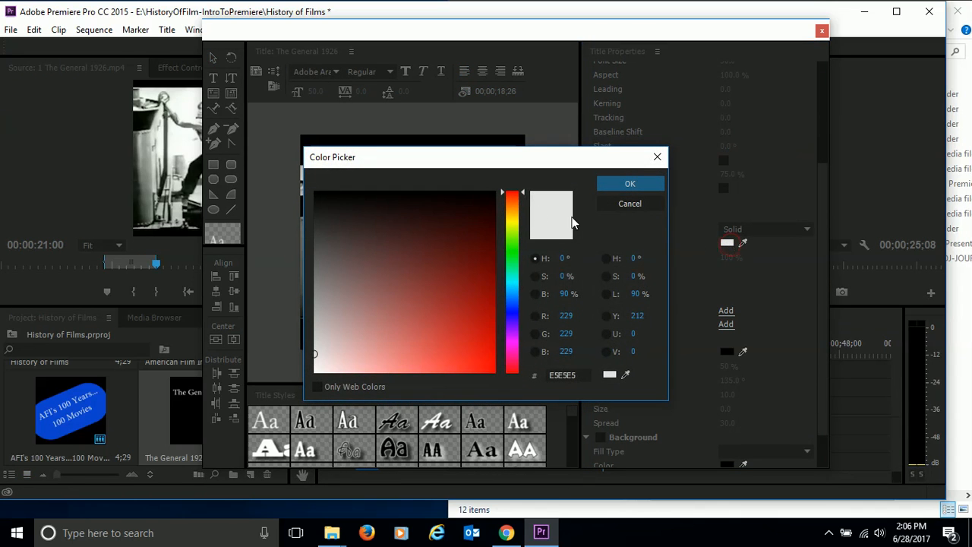
pyautogui.moveTo(525, 196); pyautogui.dragTo(520, 312)
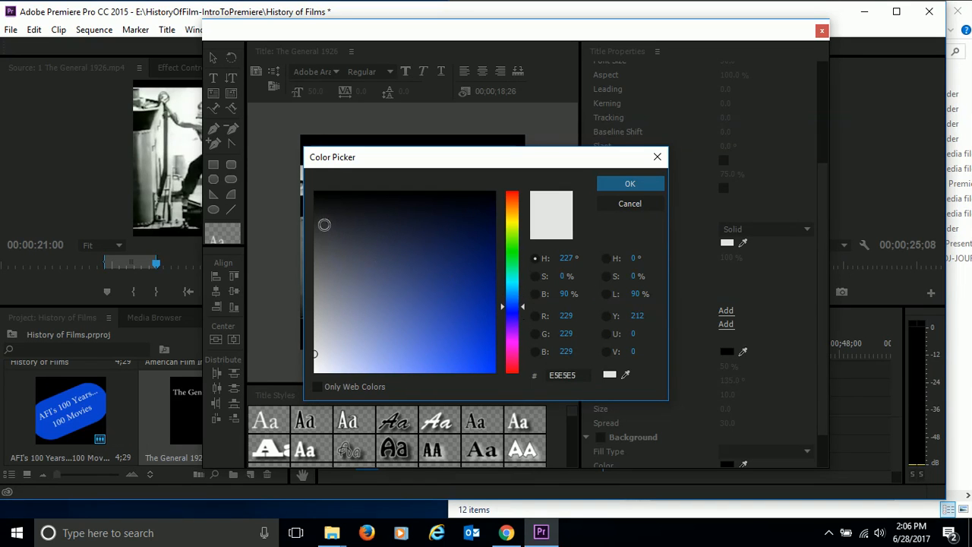
pyautogui.click(324, 224)
pyautogui.click(630, 183)
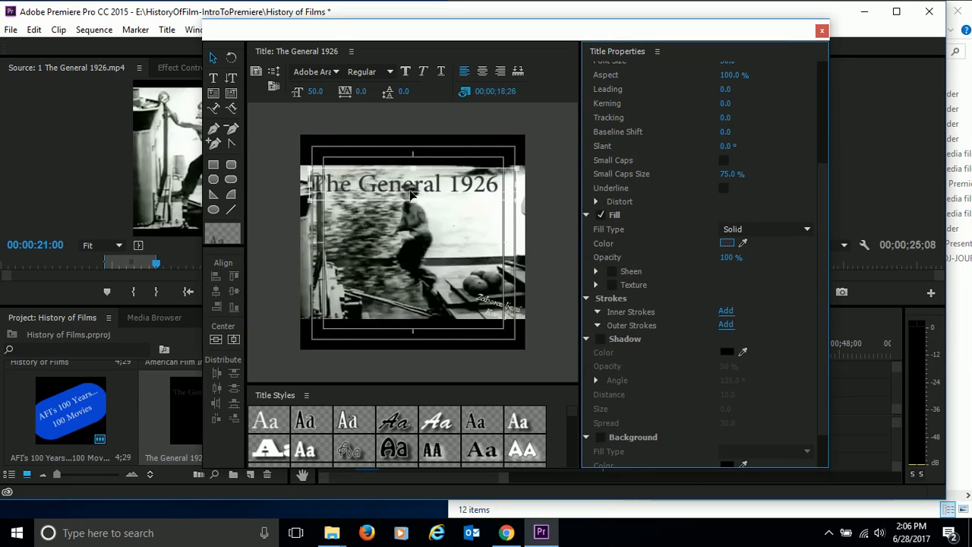
# Step: Nudge the title text up to the picture's upper edge and across until it starts at the frame's left edge
pyautogui.click(383, 183)
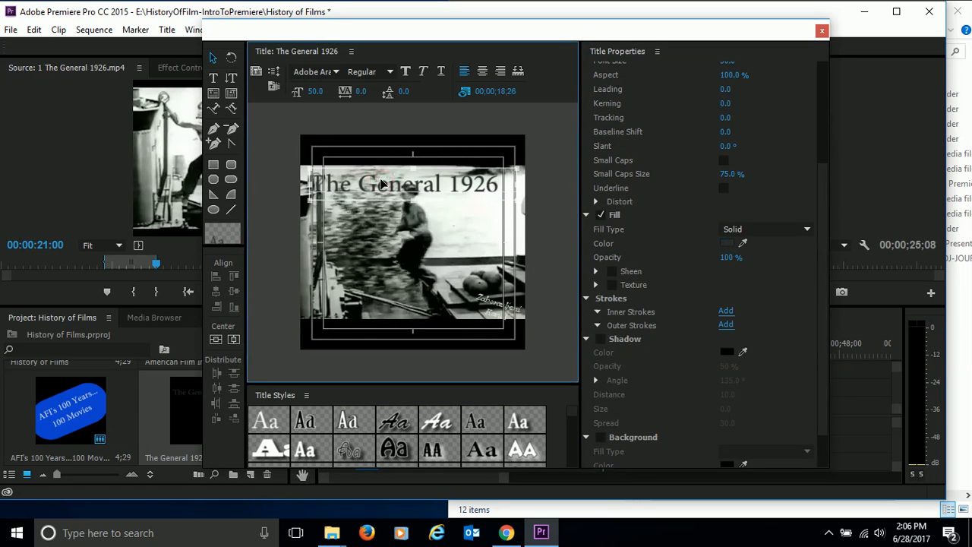
pyautogui.press('Up')
pyautogui.press('Up')
pyautogui.press('Up')
pyautogui.press('Up')
pyautogui.press('Up')
pyautogui.press('Up')
pyautogui.press('Up')
pyautogui.press('Up')
pyautogui.press('Up')
pyautogui.press('Up')
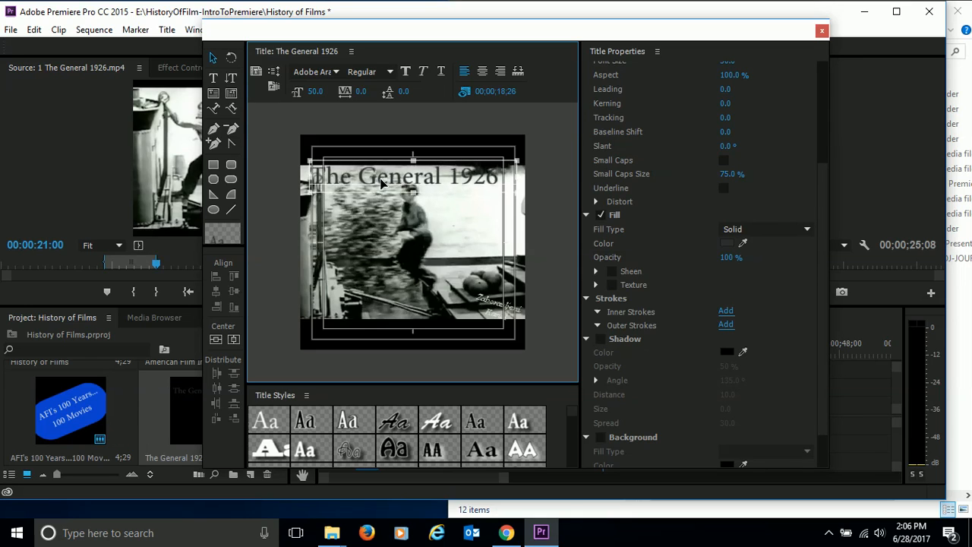
pyautogui.press('Left')
pyautogui.press('Left')
pyautogui.press('Left')
pyautogui.press('Left')
pyautogui.press('Left')
pyautogui.press('Left')
pyautogui.press('Left')
pyautogui.press('Left')
pyautogui.press('Left')
pyautogui.press('Left')
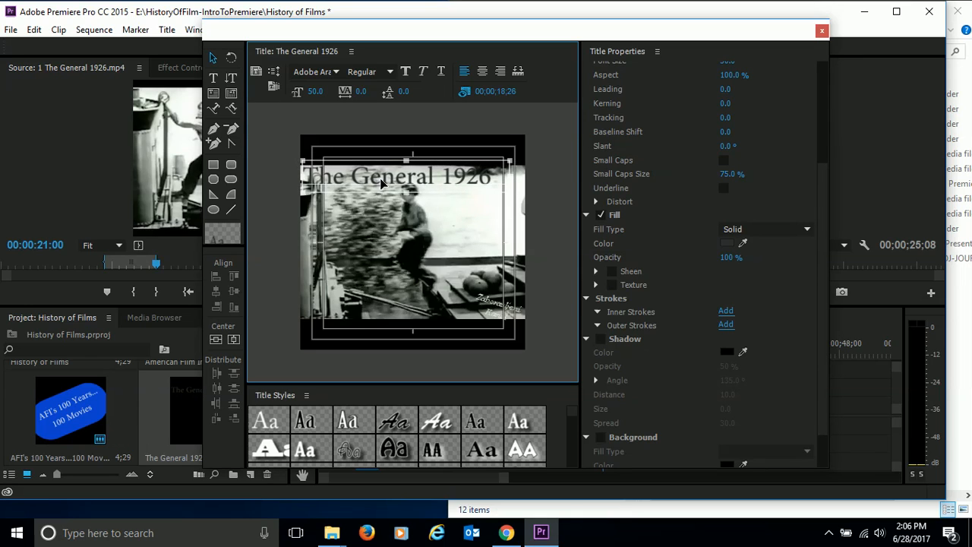
pyautogui.press('Left')
pyautogui.press('Left')
pyautogui.press('Left')
pyautogui.press('Left')
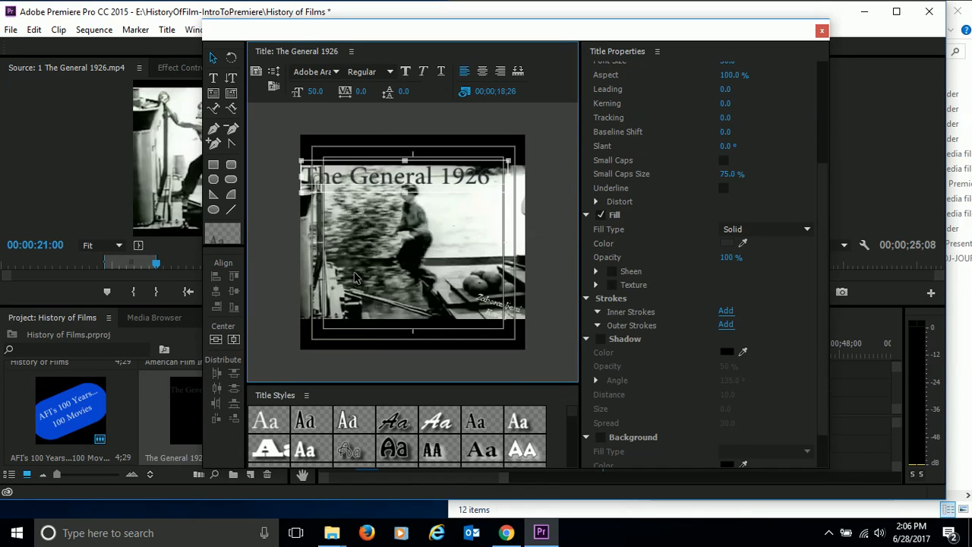
# Step: Place The General 1926 title on V2 above the General clip and extend it to the clip's end
pyautogui.click(821, 32)
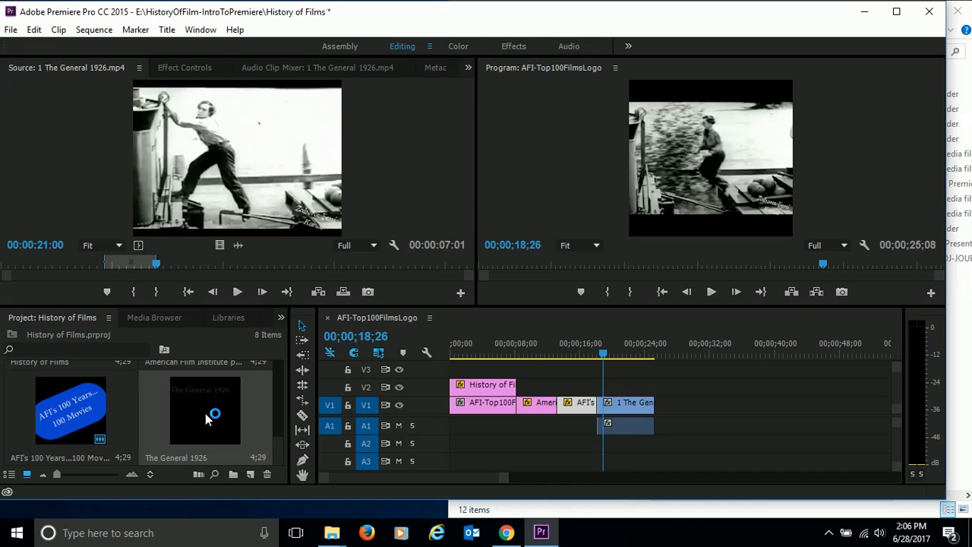
pyautogui.moveTo(197, 409); pyautogui.dragTo(607, 387)
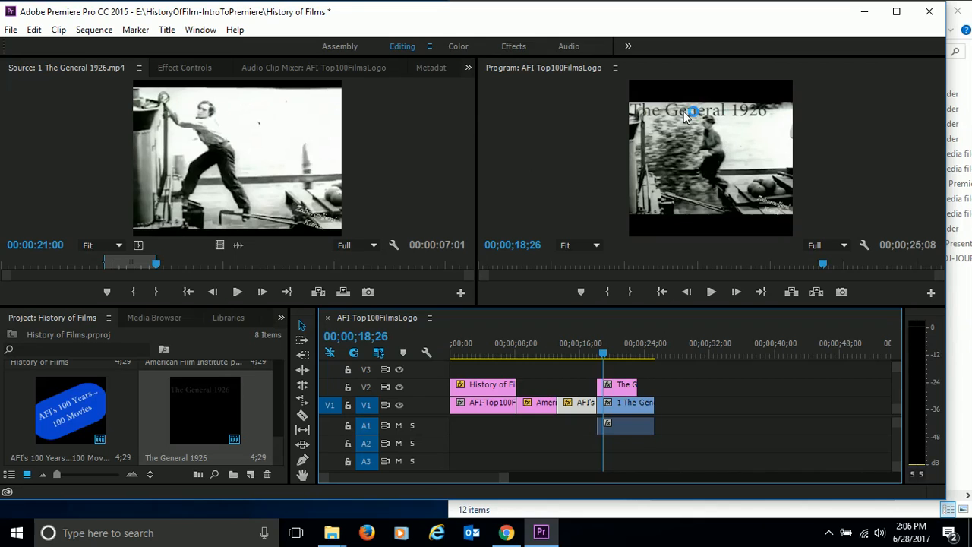
pyautogui.click(630, 387)
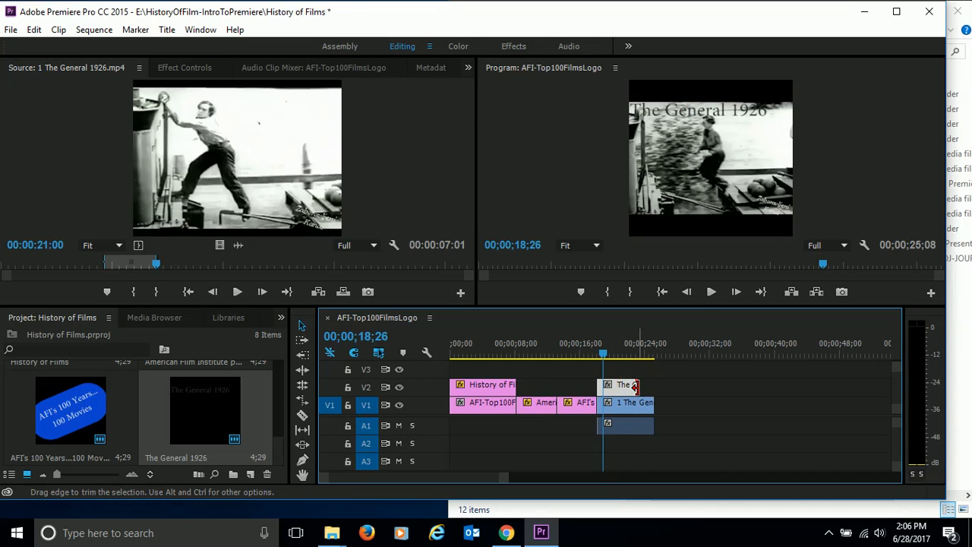
pyautogui.moveTo(635, 386); pyautogui.dragTo(653, 386)
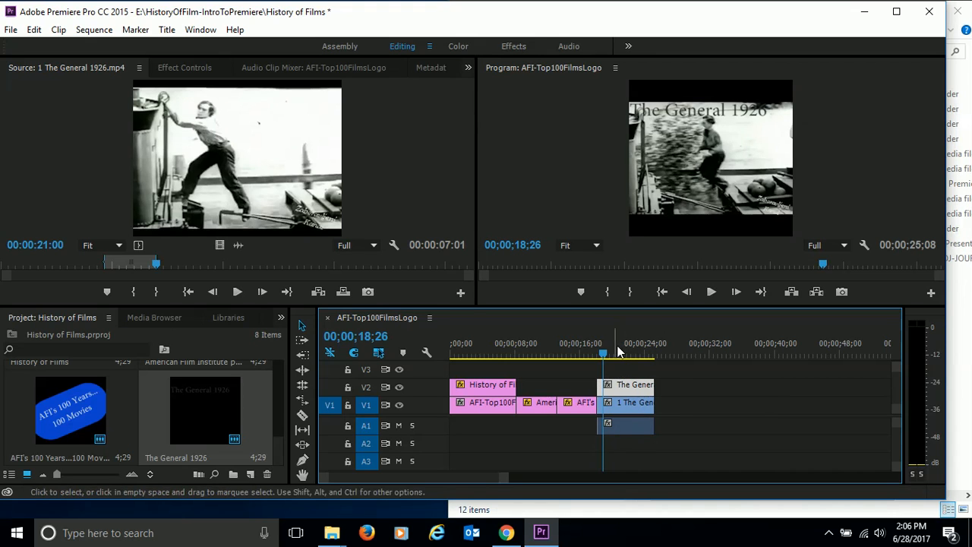
# Step: Play back the sequence from 00;00;17;03 to review the title over the General clip
pyautogui.click(588, 353)
pyautogui.click(711, 293)
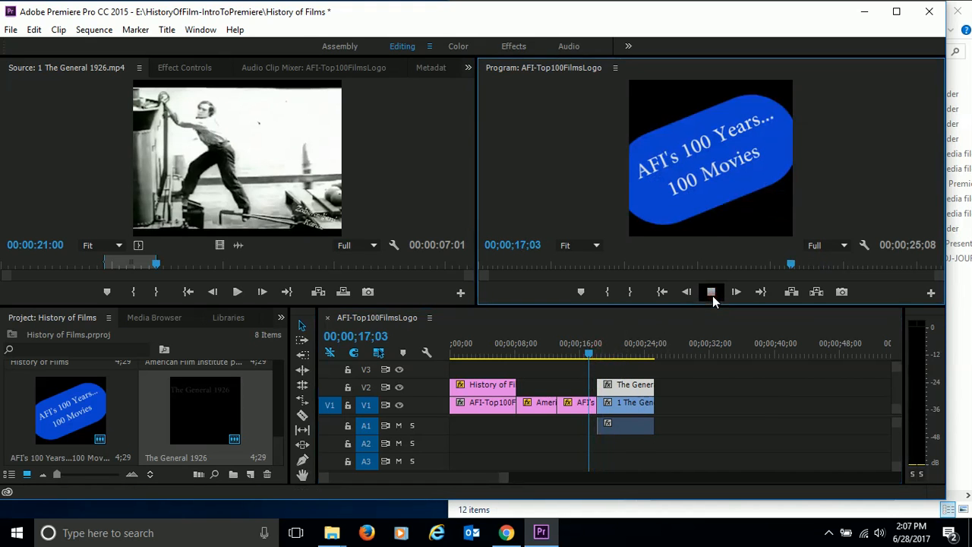